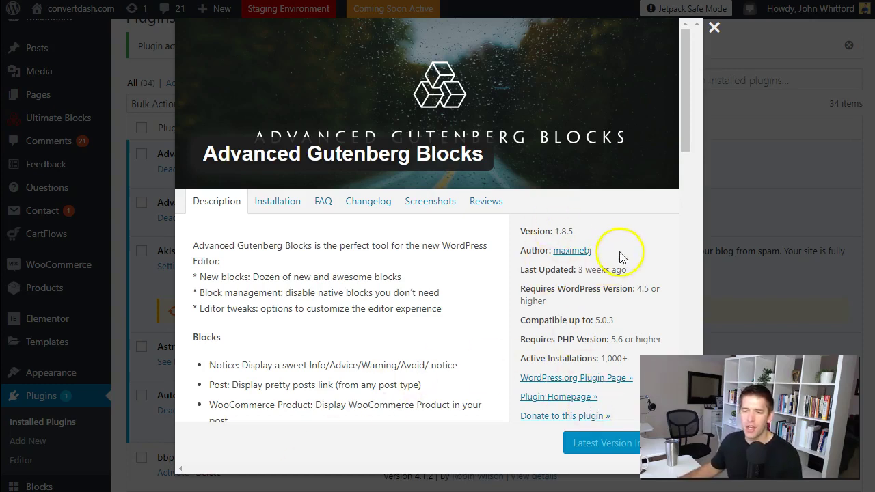
Scroll through the Advanced Gutenberg Blocks plugin details, then close the modal.
scroll(621, 257, "down", 4)
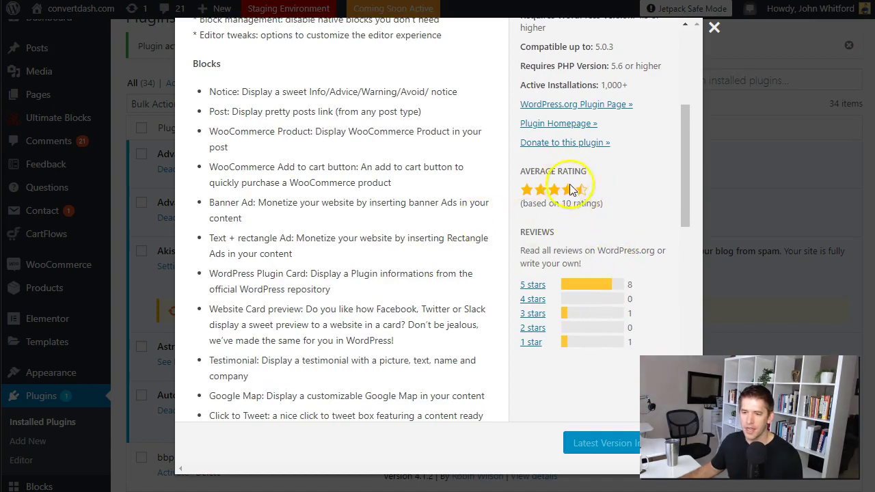
scroll(602, 198, "up", 1)
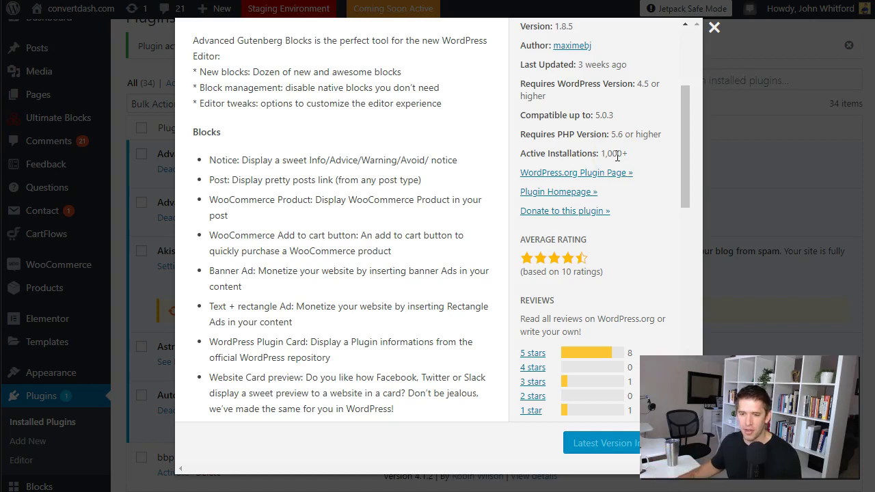
scroll(274, 225, "down", 2)
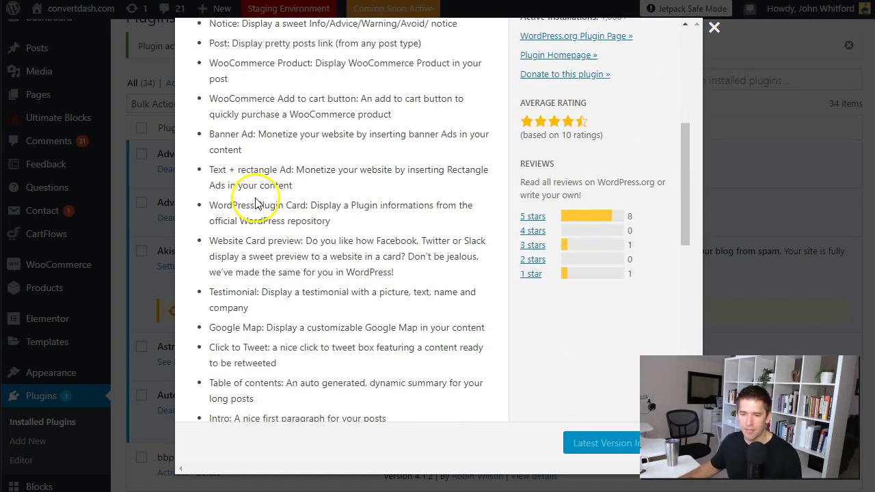
scroll(260, 205, "down", 3)
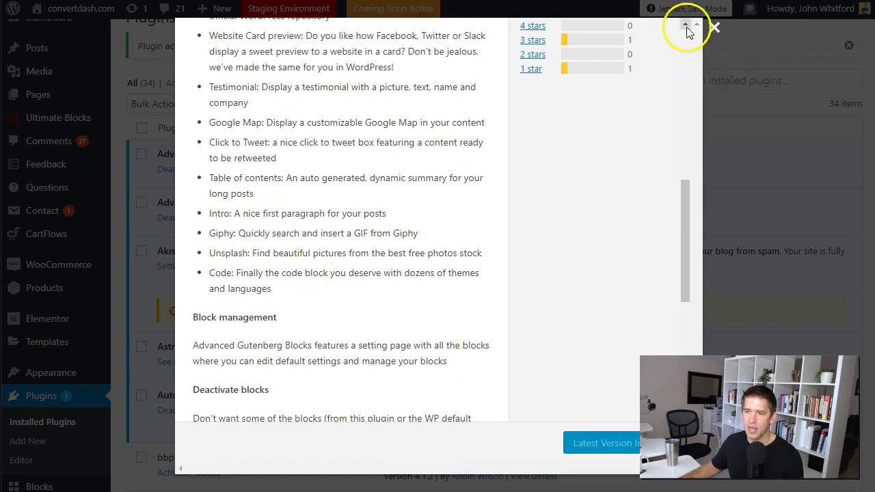
left_click(714, 27)
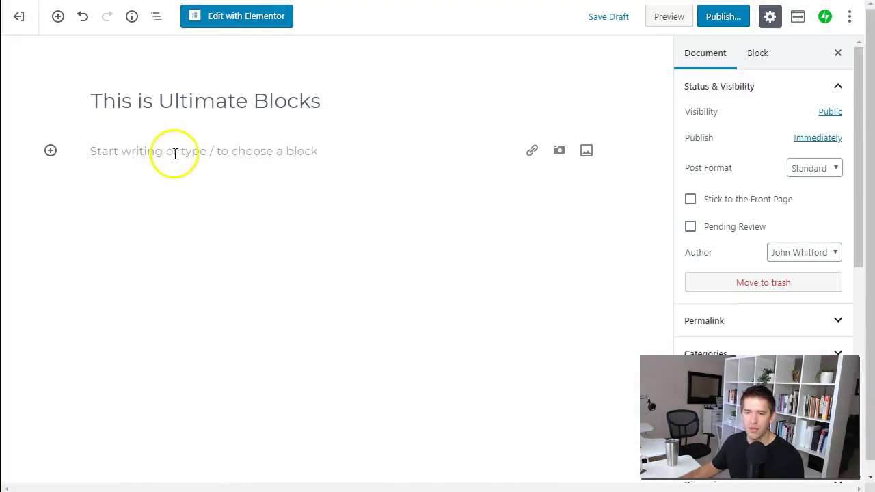
In the empty post body, open the block inserter and expand the Advanced Gutenberg Blocks category.
left_click(175, 153)
left_click(50, 152)
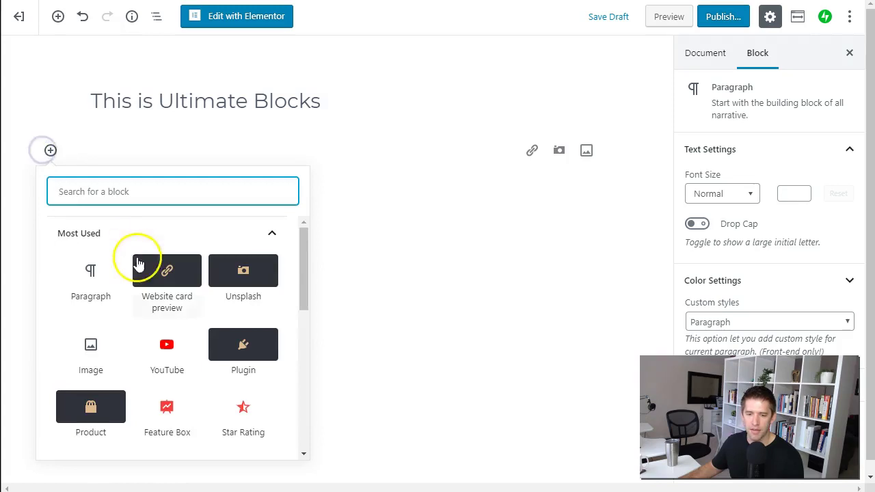
scroll(139, 259, "down", 5)
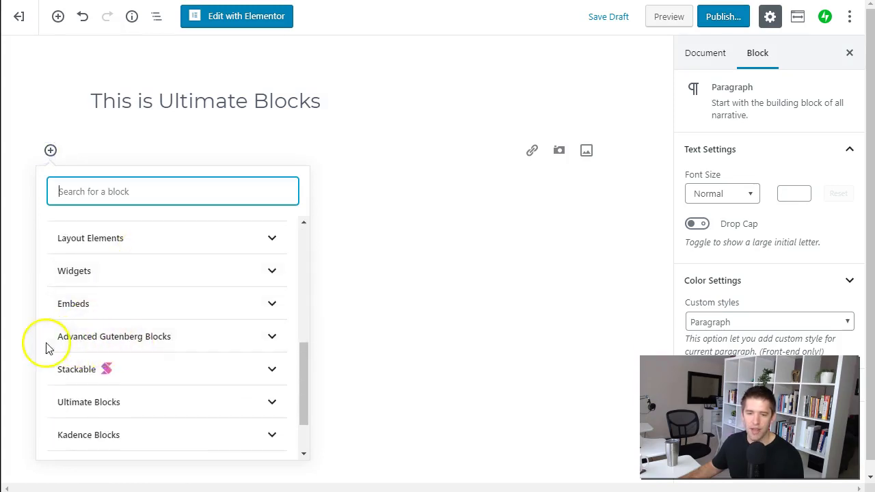
left_click(169, 345)
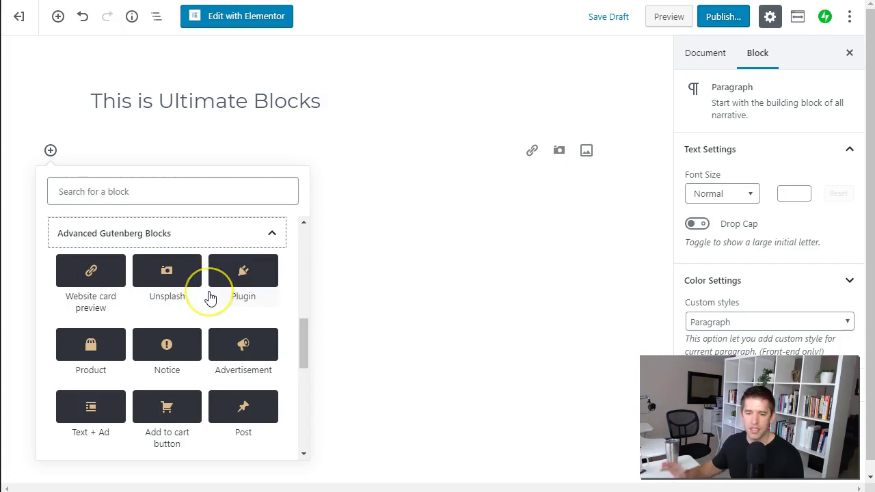
left_click(111, 281)
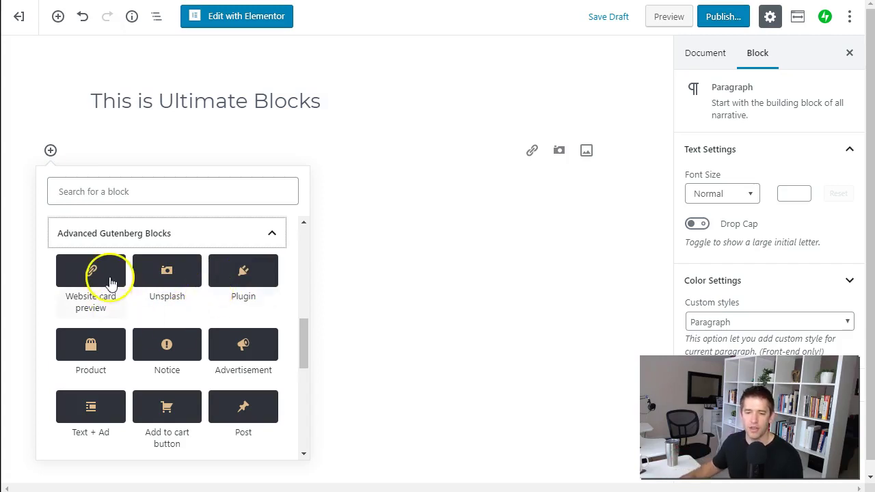
Insert a Plugin block and choose CartFlows as its plugin.
left_click(244, 273)
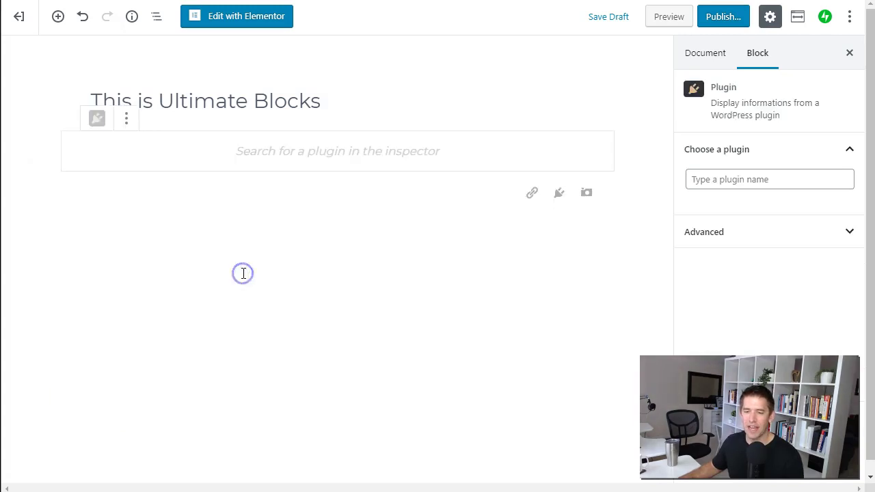
left_click(738, 172)
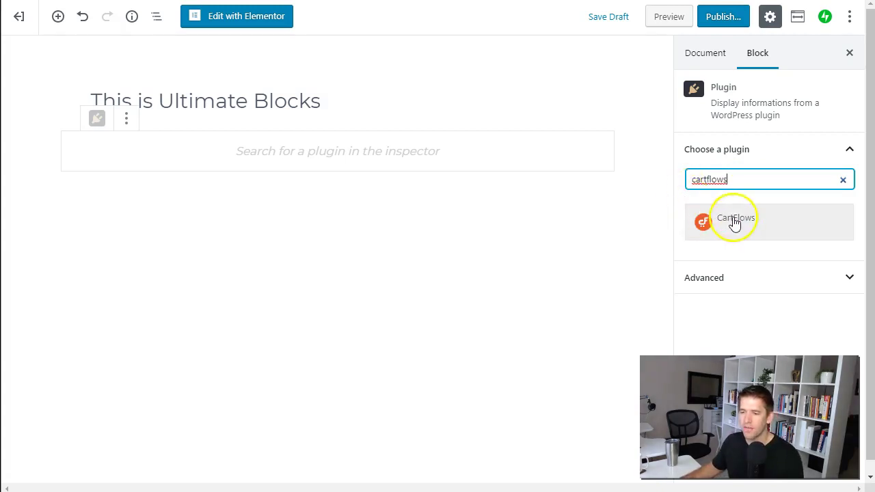
left_click(733, 223)
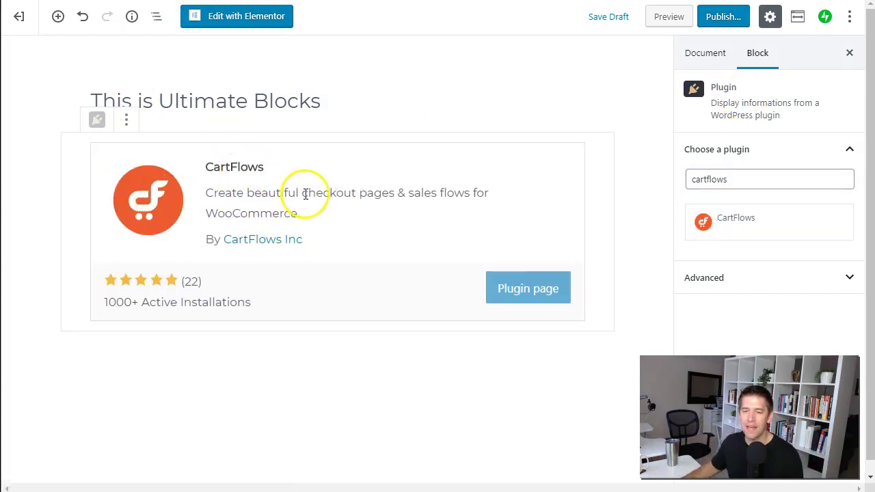
View CartFlows' plugin page on WordPress.org from the card's link.
left_click(507, 289)
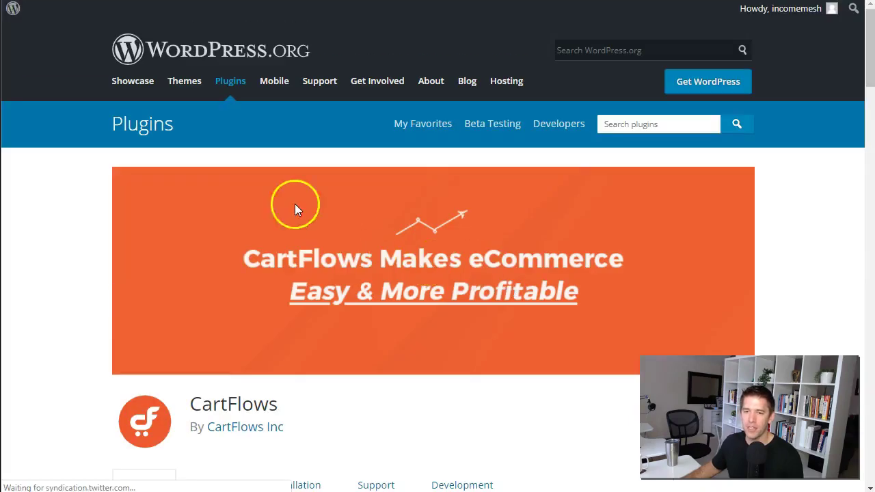
scroll(485, 376, "down", 12)
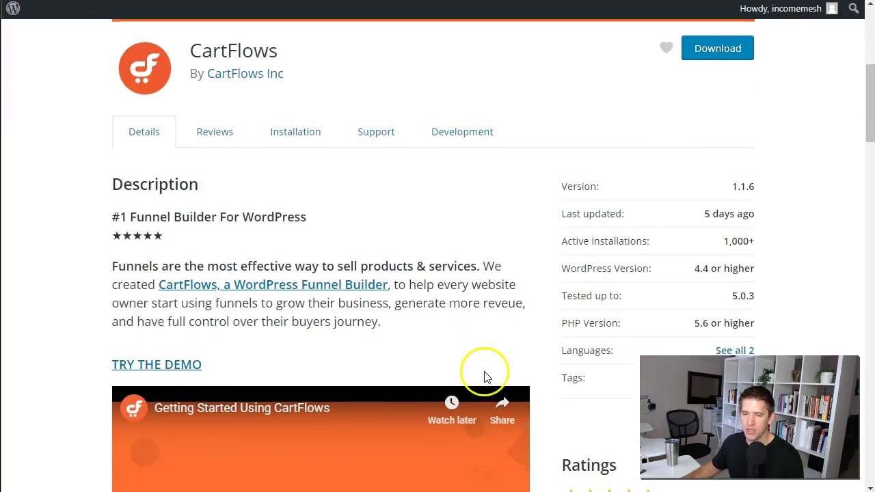
scroll(468, 317, "down", 5)
scroll(335, 94, "up", 12)
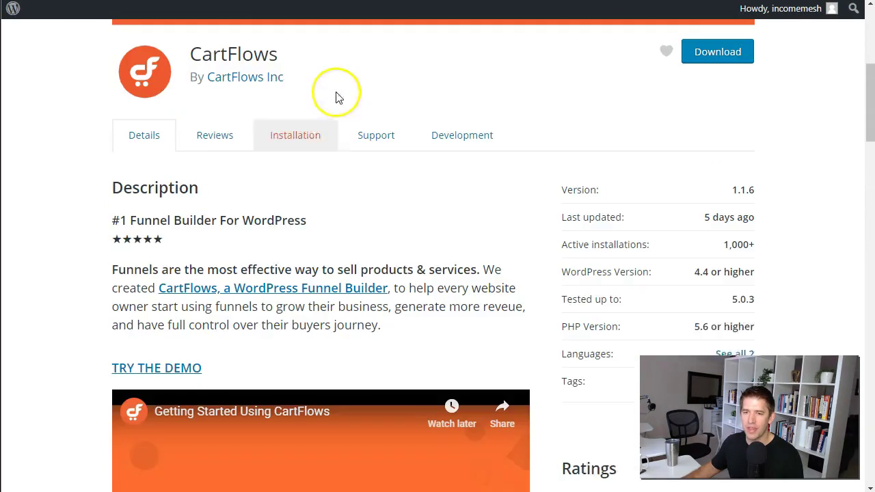
Back in the editor, insert an Unsplash block from Advanced Gutenberg Blocks below the CartFlows card.
key("ctrl+w")
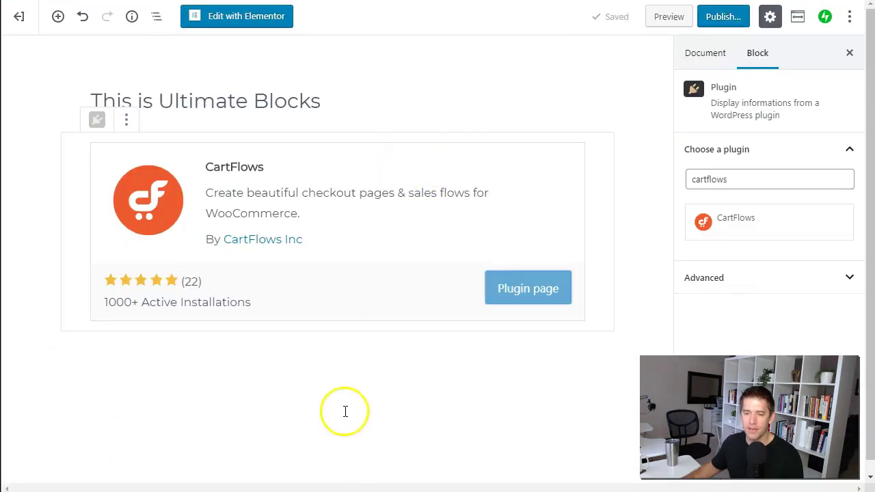
left_click(50, 354)
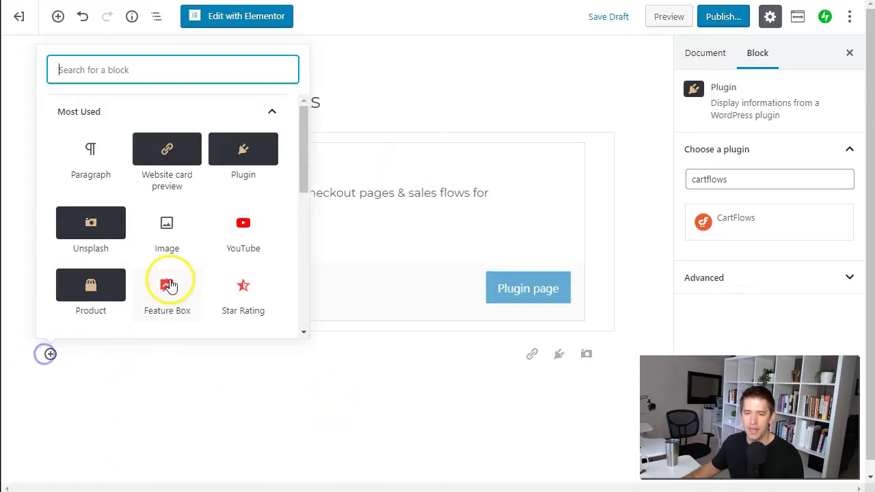
scroll(164, 274, "down", 10)
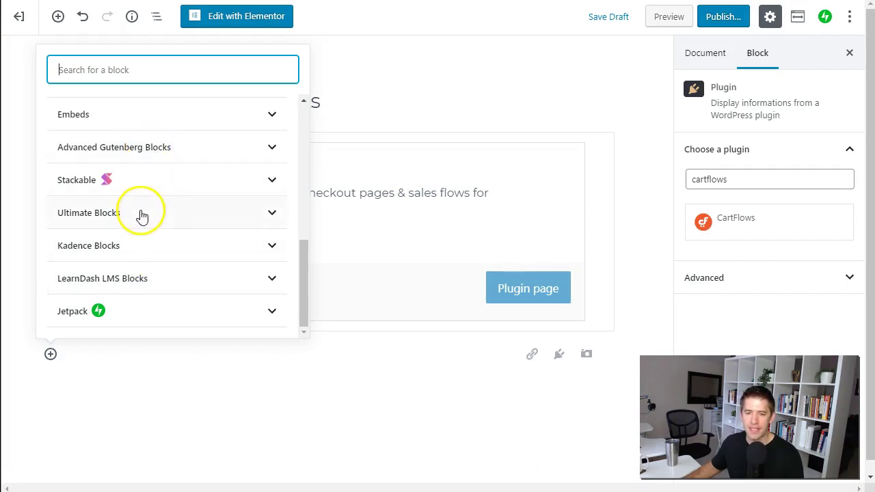
left_click(131, 156)
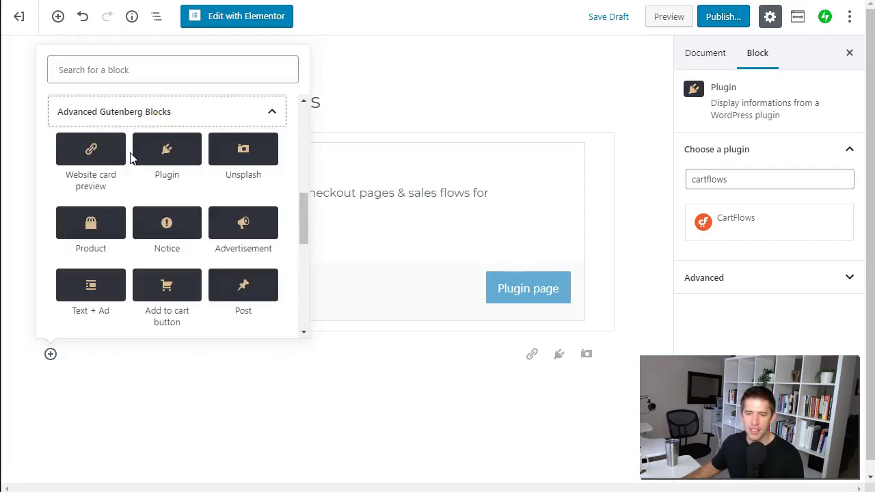
left_click(253, 159)
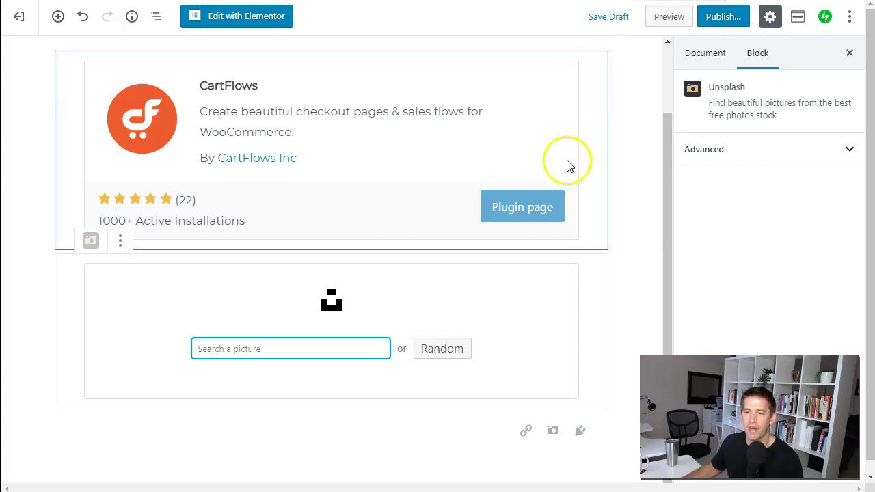
Load a random selection of Unsplash photos in the block.
left_click(329, 348)
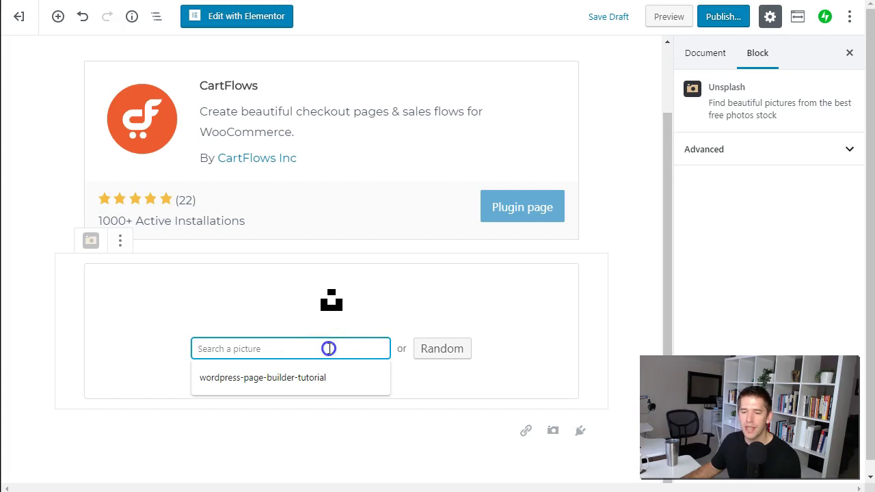
left_click(437, 349)
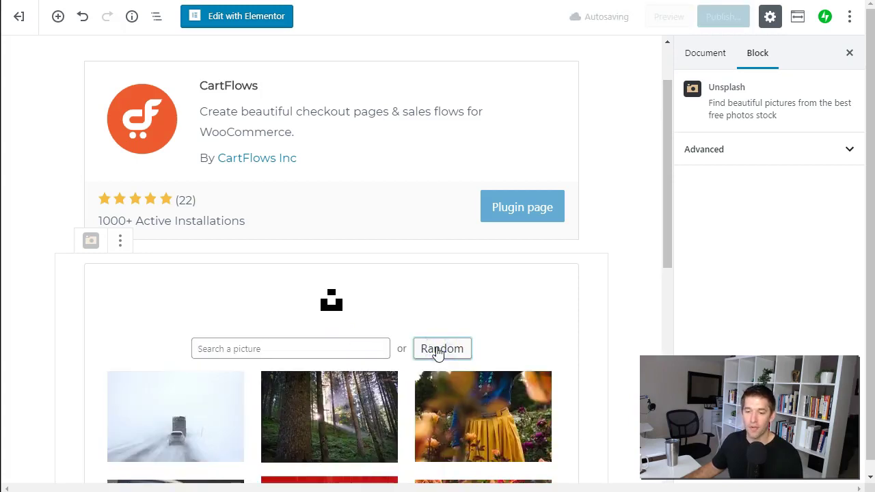
scroll(423, 331, "down", 3)
Search Unsplash for 'horses' and scroll through the results to More images.
left_click(335, 143)
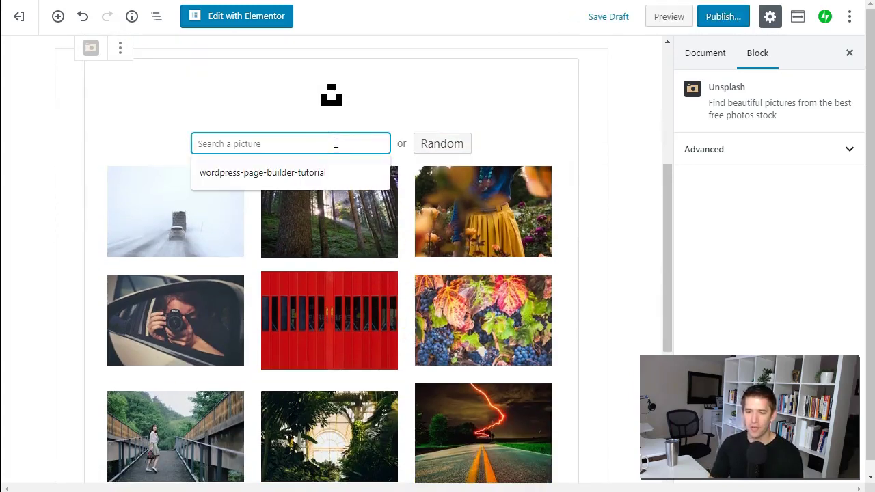
type("horses")
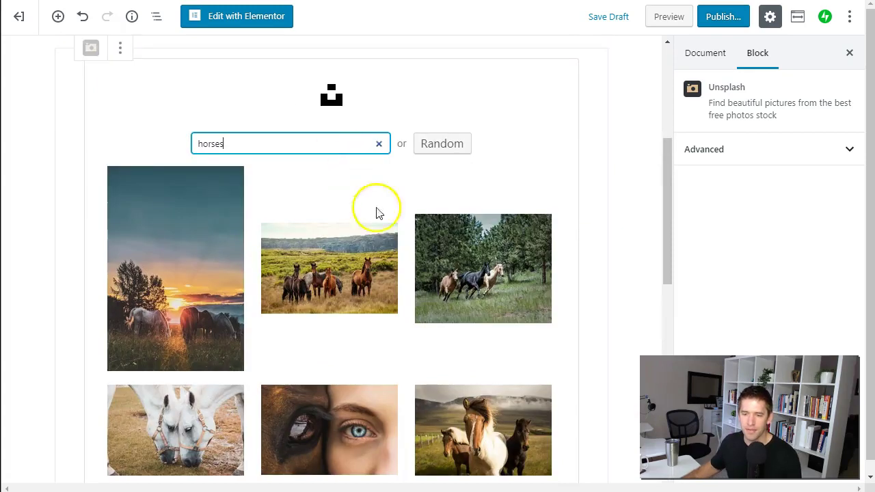
scroll(404, 301, "down", 2)
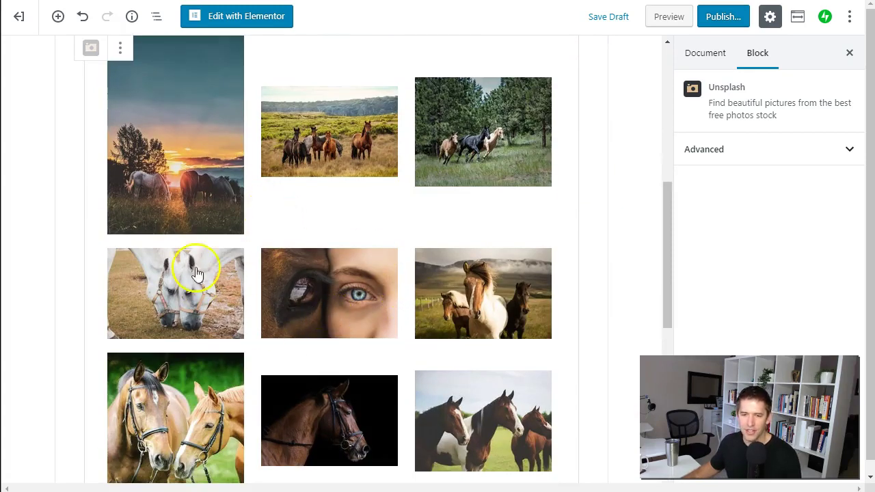
scroll(404, 364, "down", 2)
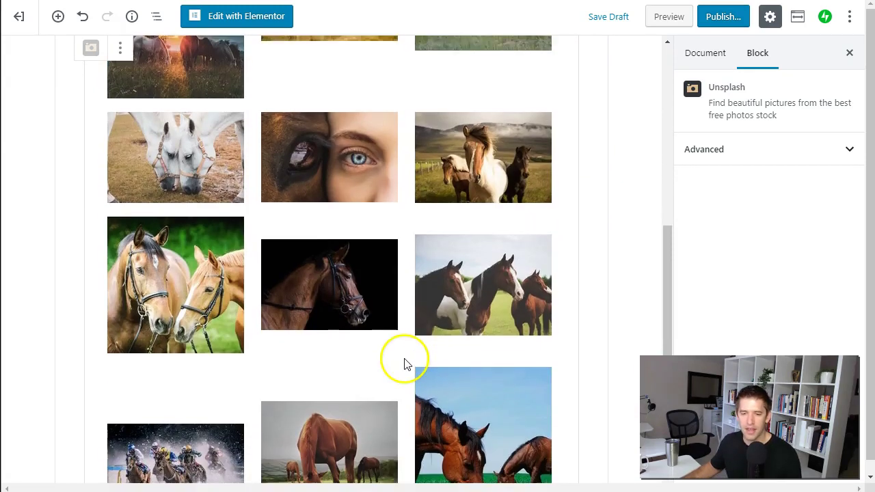
scroll(404, 362, "down", 1)
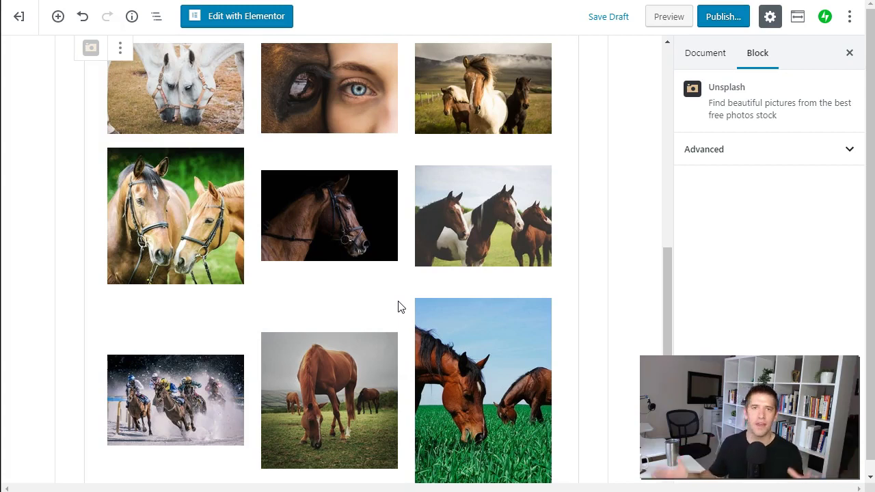
left_click(400, 294)
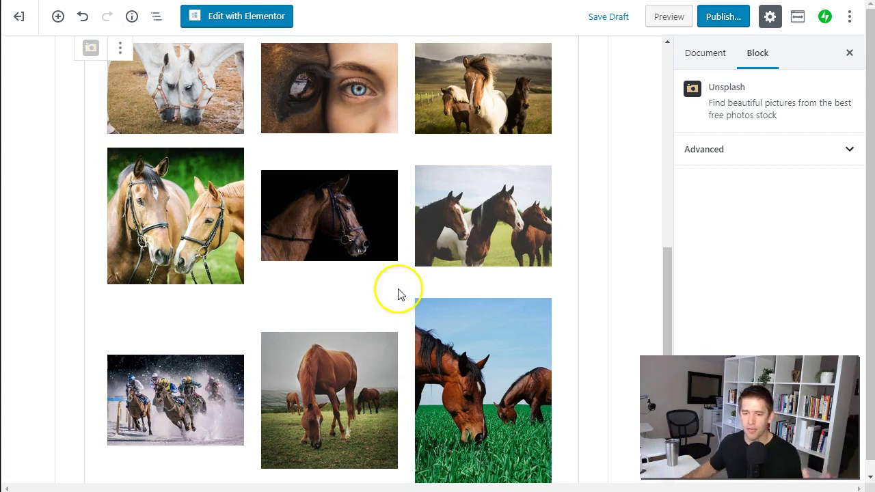
scroll(399, 291, "down", 4)
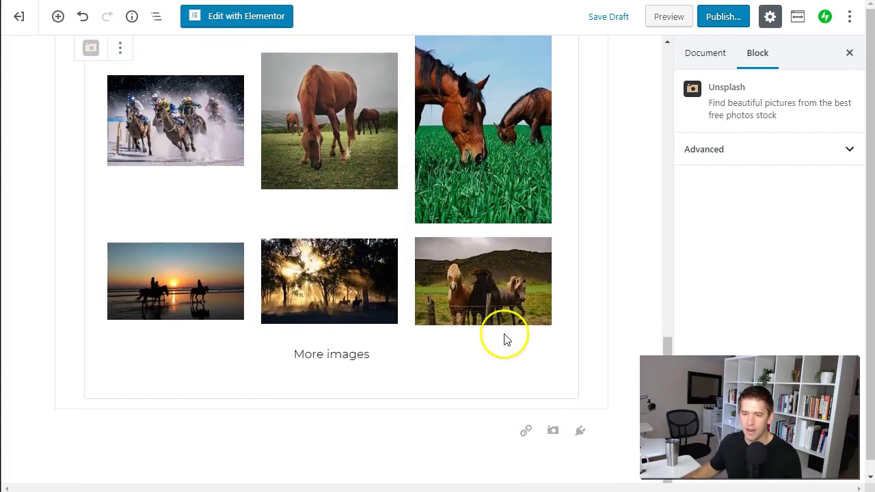
Insert the three-horses-by-the-fence Unsplash photo into the post.
left_click(508, 290)
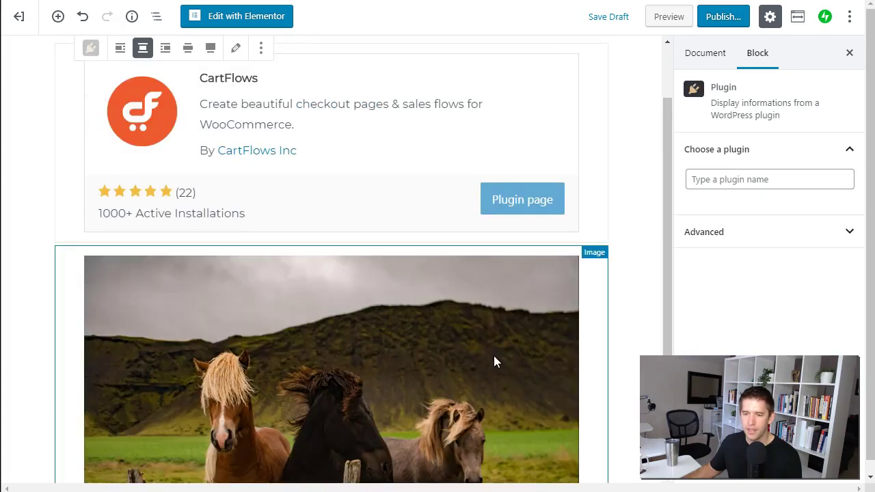
scroll(487, 341, "down", 1)
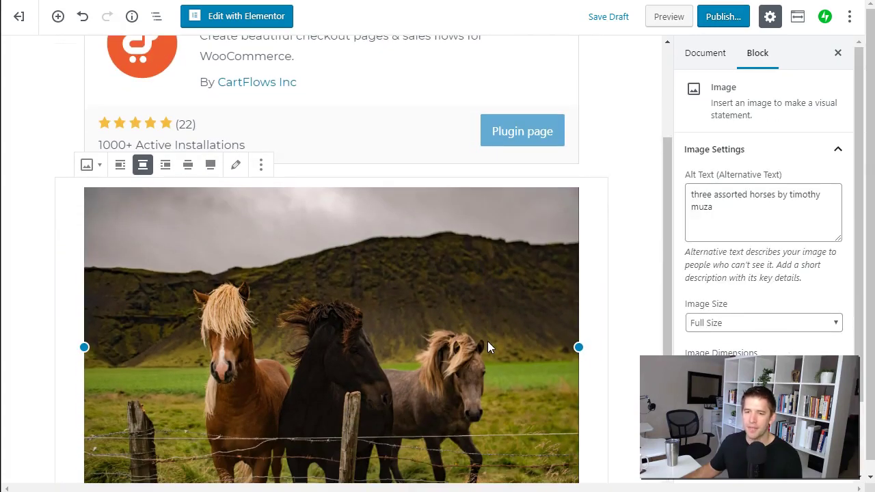
scroll(487, 341, "down", 2)
scroll(350, 257, "up", 2)
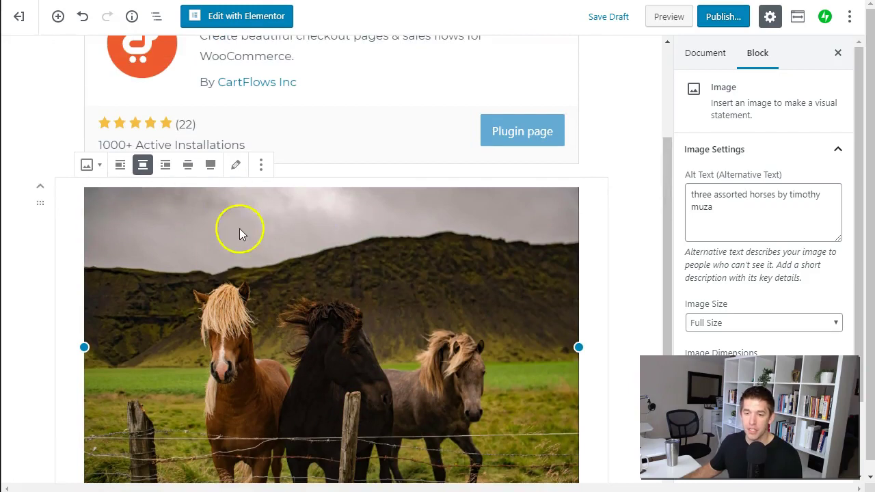
scroll(355, 299, "down", 1)
scroll(355, 298, "up", 1)
Set the horse photo to full width and open its media library details.
left_click(212, 162)
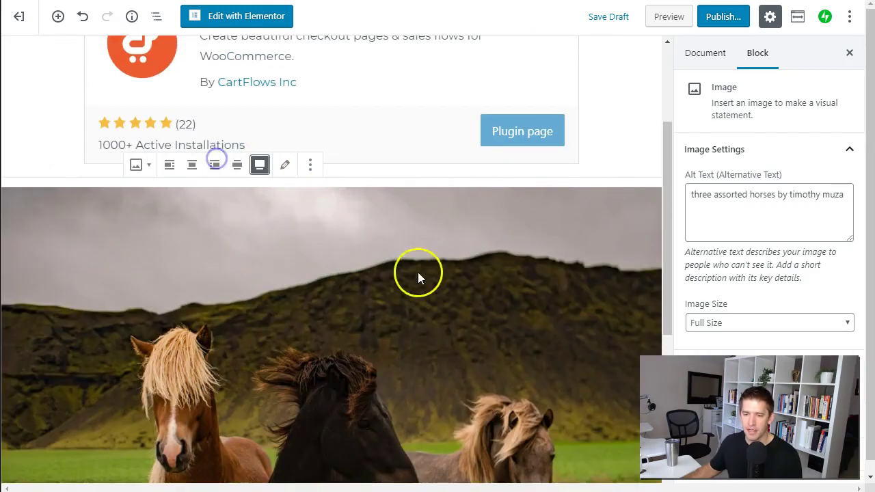
scroll(418, 272, "down", 2)
scroll(417, 272, "up", 1)
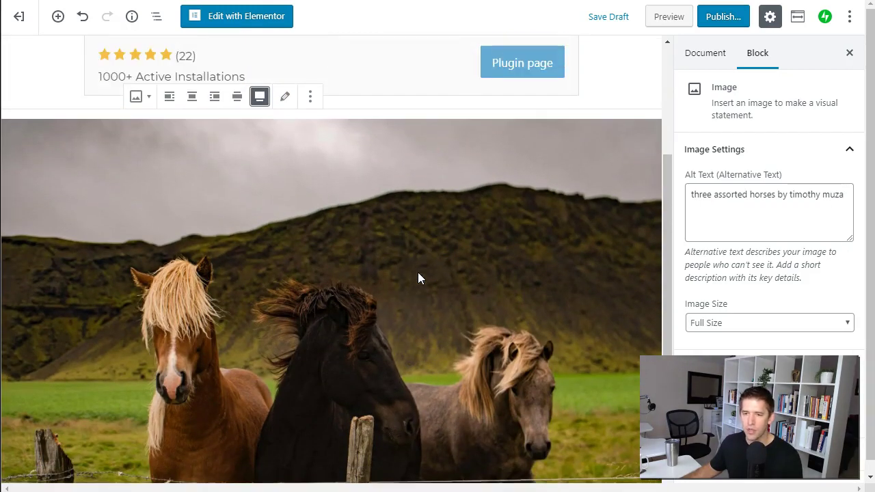
left_click(286, 98)
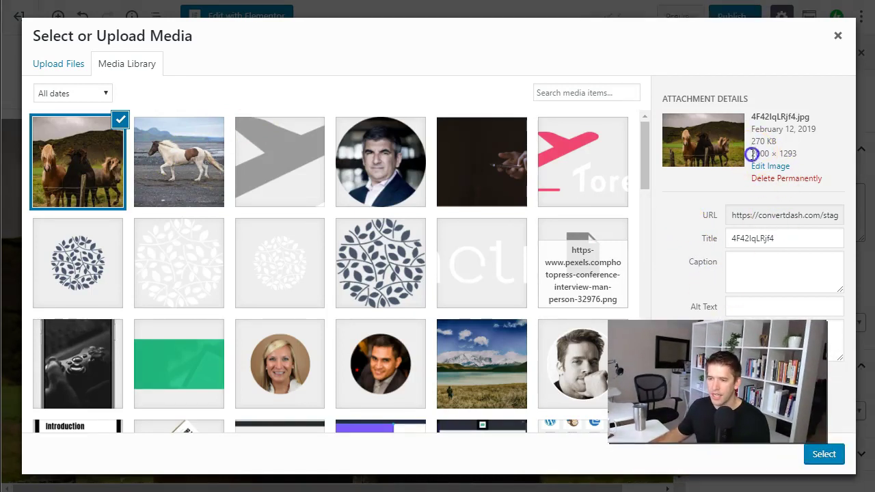
Change the image's media library title to 'Brown Horses' and select it back into the post.
left_click_drag(767, 155, 800, 168)
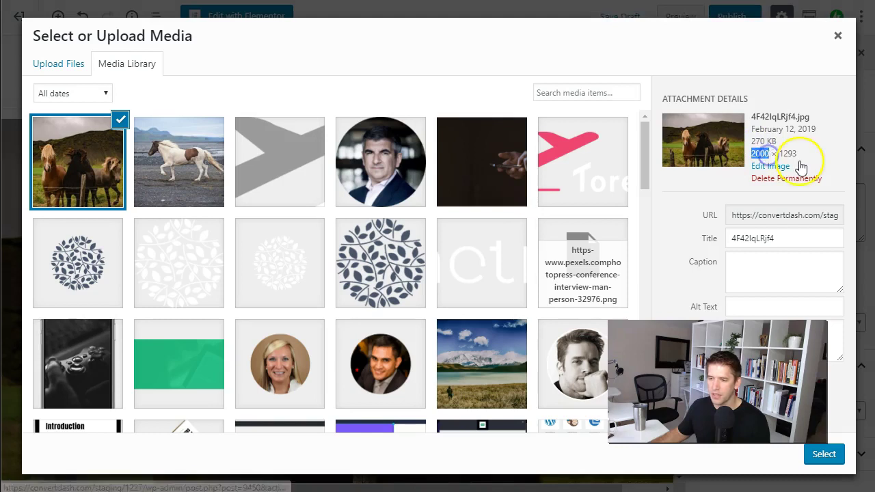
left_click_drag(697, 142, 763, 143)
left_click(763, 141)
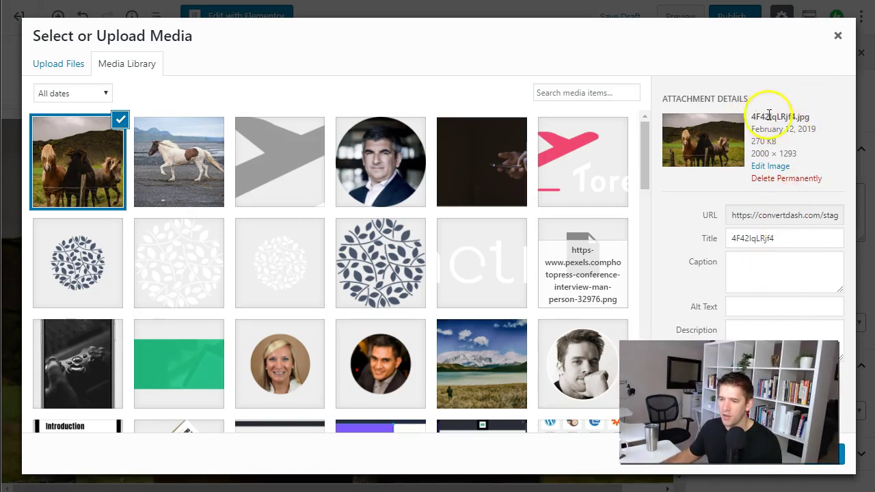
double_click(783, 236)
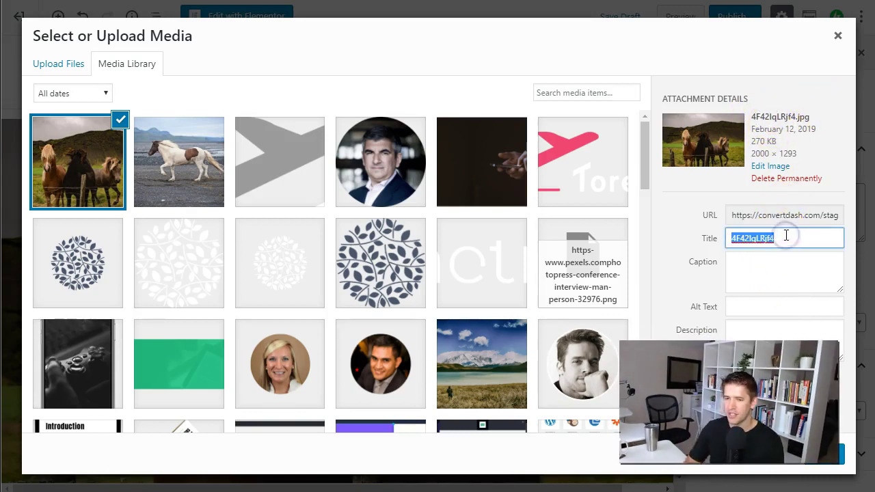
type("Brown Horses")
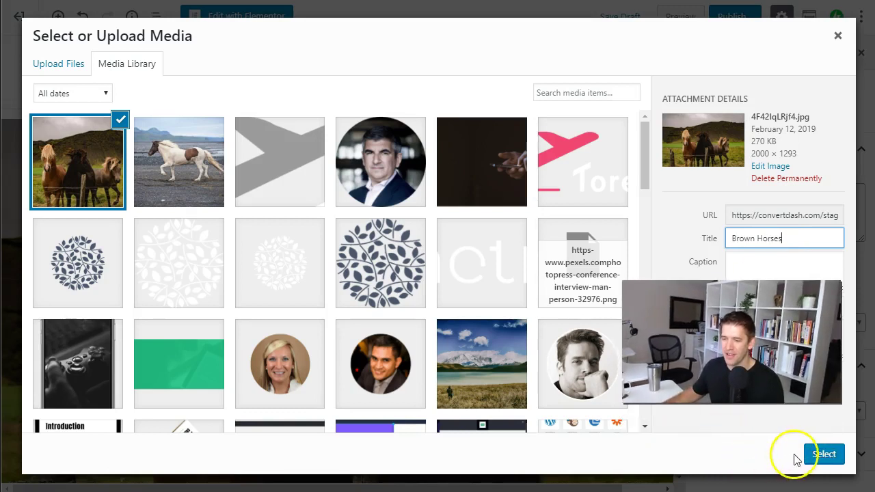
left_click(816, 456)
Save the post as a draft.
scroll(303, 345, "down", 3)
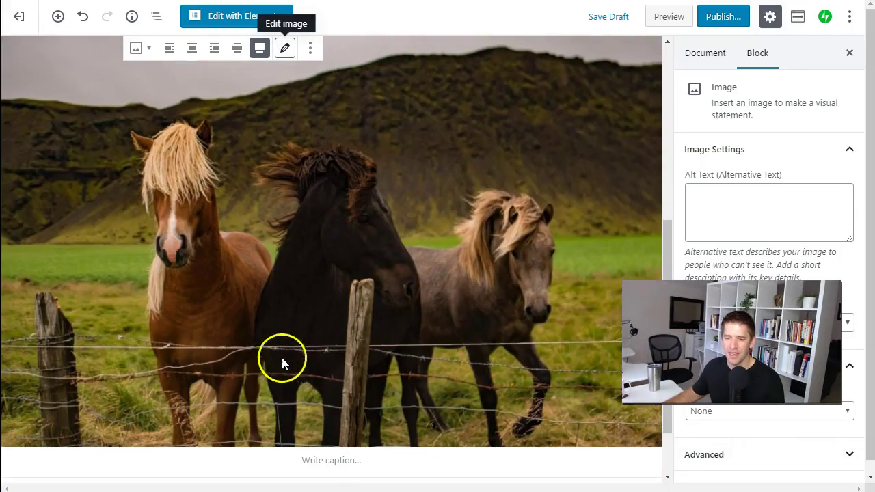
left_click(604, 16)
scroll(564, 141, "up", 1)
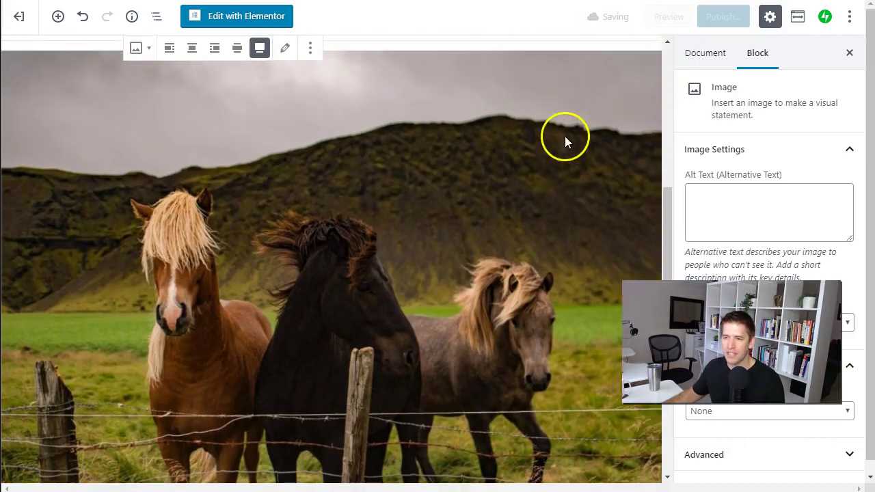
Preview the post and scroll through the full-width horse photo on the front end.
left_click(664, 19)
scroll(300, 267, "down", 2)
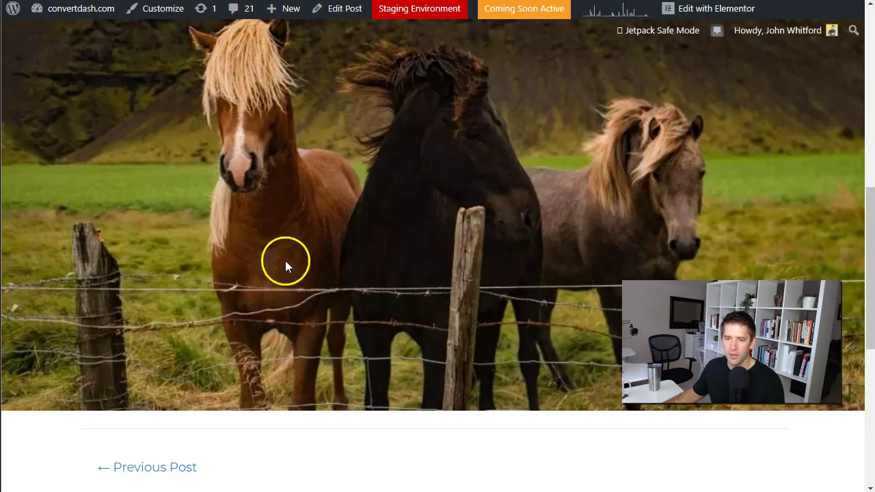
scroll(492, 283, "down", 2)
scroll(460, 307, "up", 1)
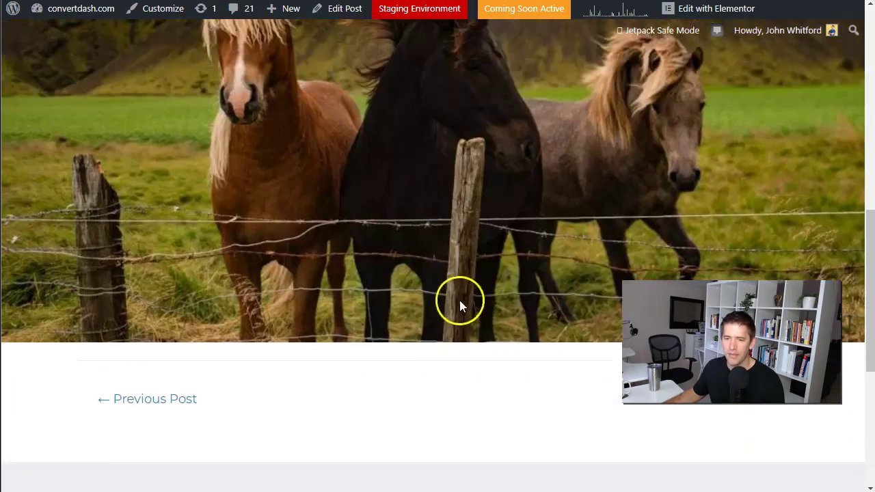
scroll(443, 258, "up", 8)
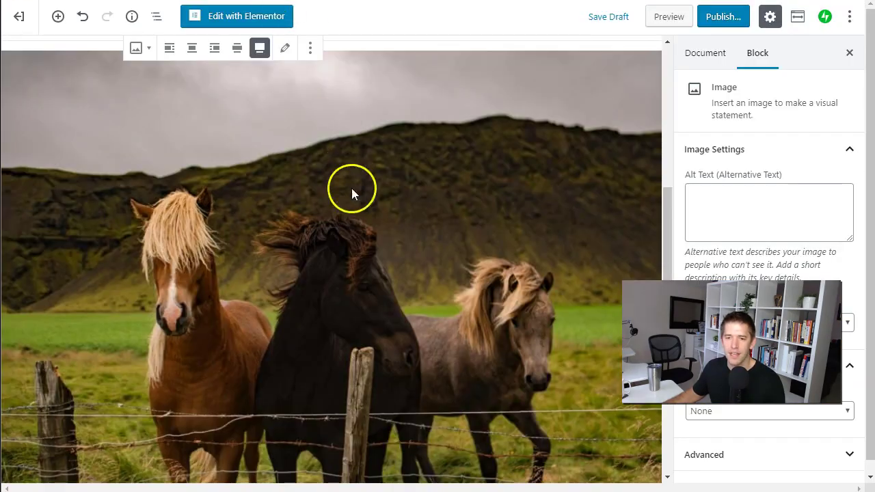
scroll(351, 198, "down", 2)
Insert a Website card preview block below the horse photo and enter startamomblog.com as its URL.
left_click(119, 424)
left_click(44, 422)
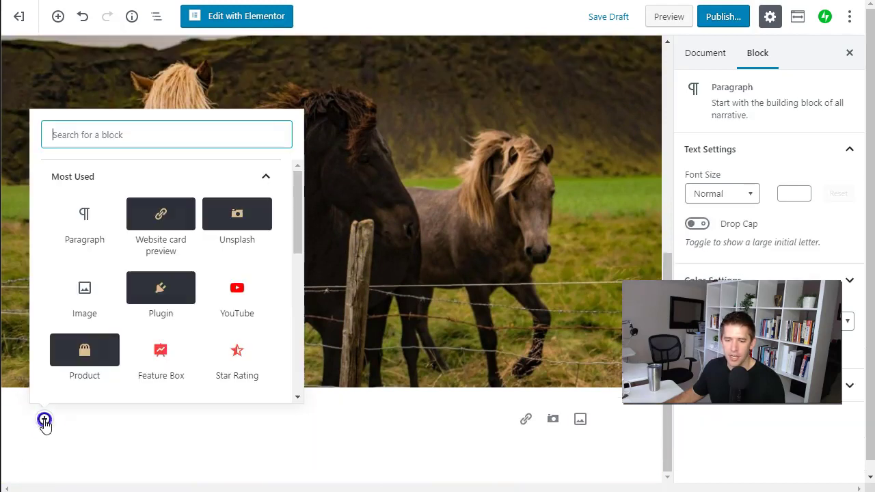
scroll(152, 260, "down", 5)
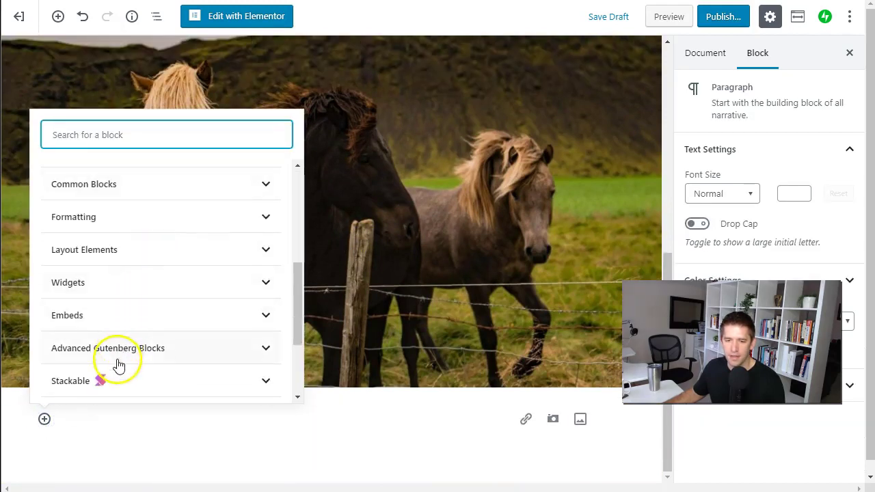
left_click(119, 349)
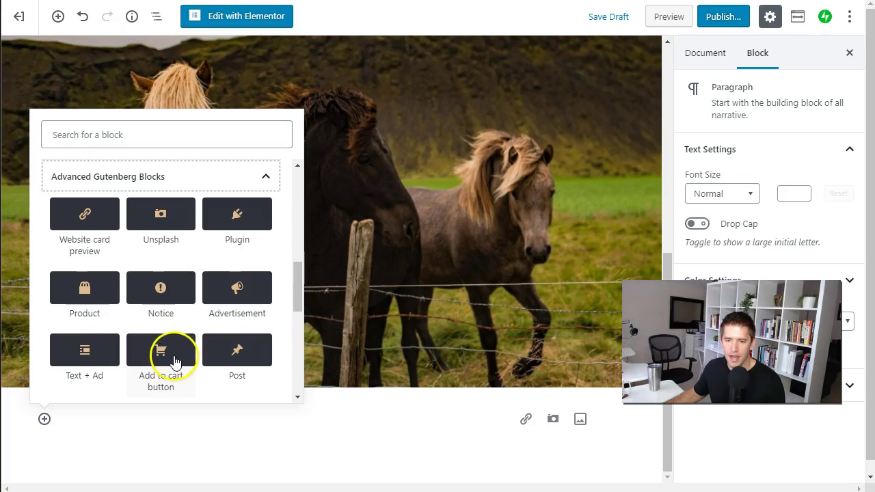
left_click(99, 217)
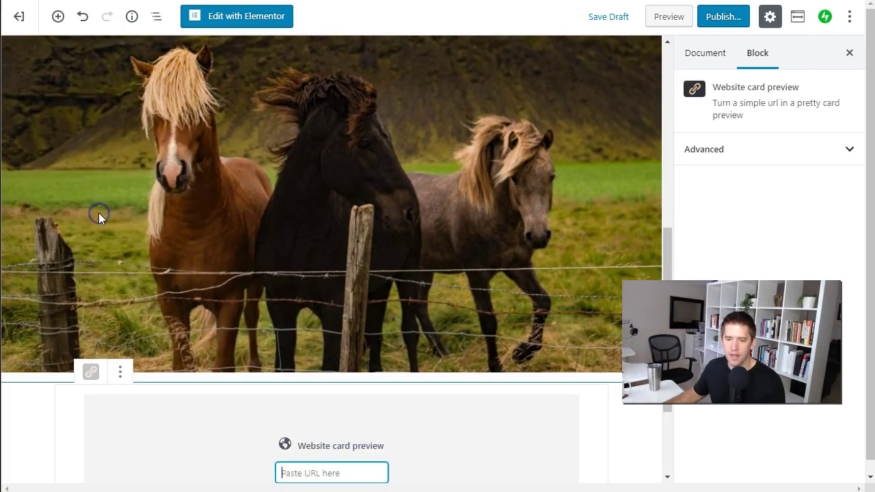
scroll(281, 292, "down", 2)
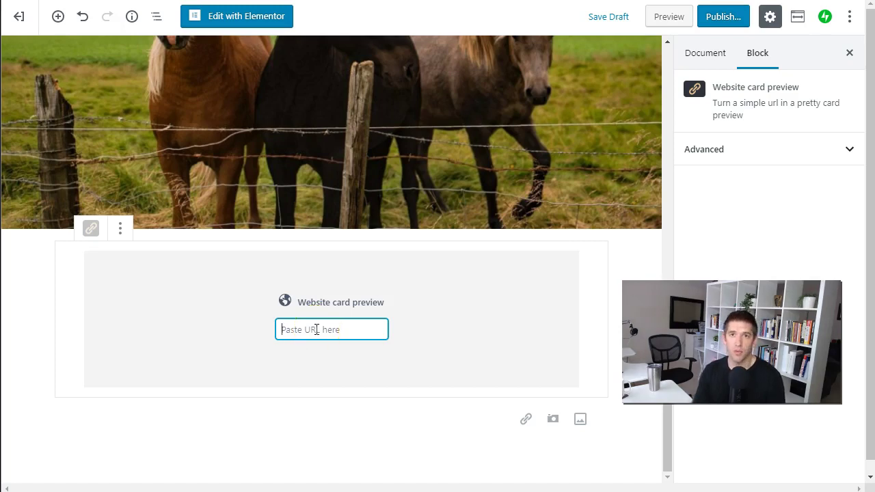
type("starta")
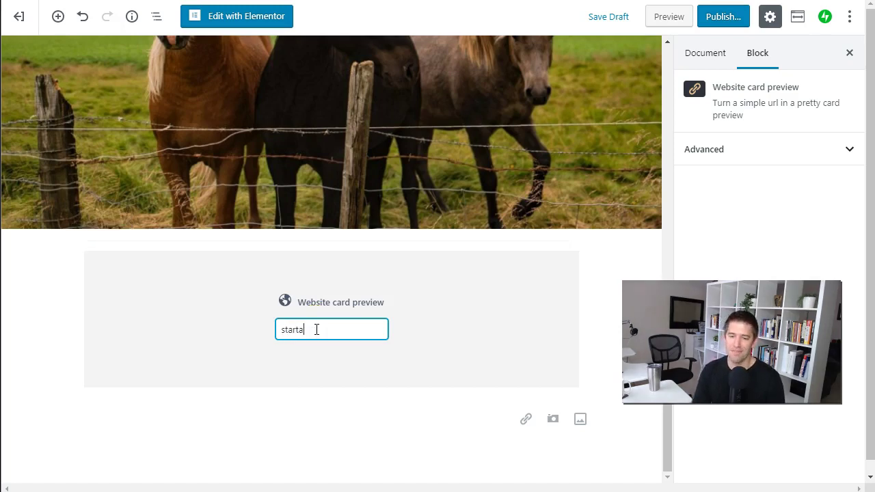
type("momblog.com")
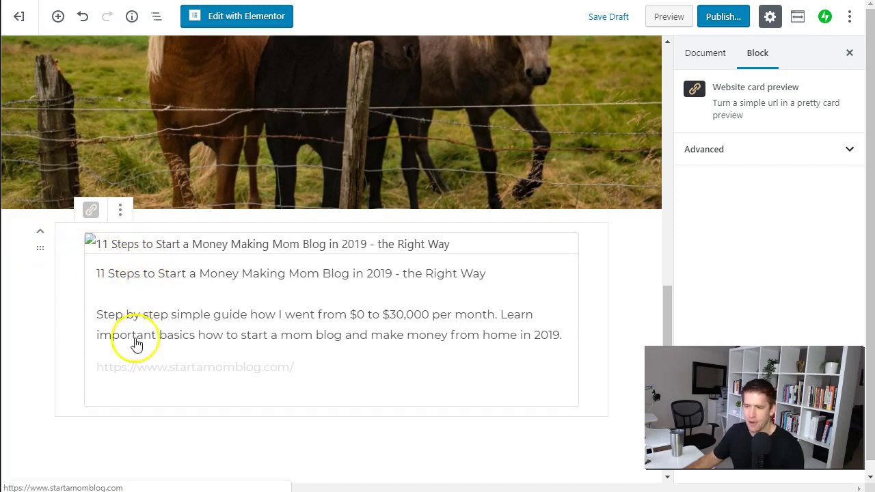
Insert a Product block showing Gutenberg Hero ($97) below the website card and save the draft.
left_click(138, 443)
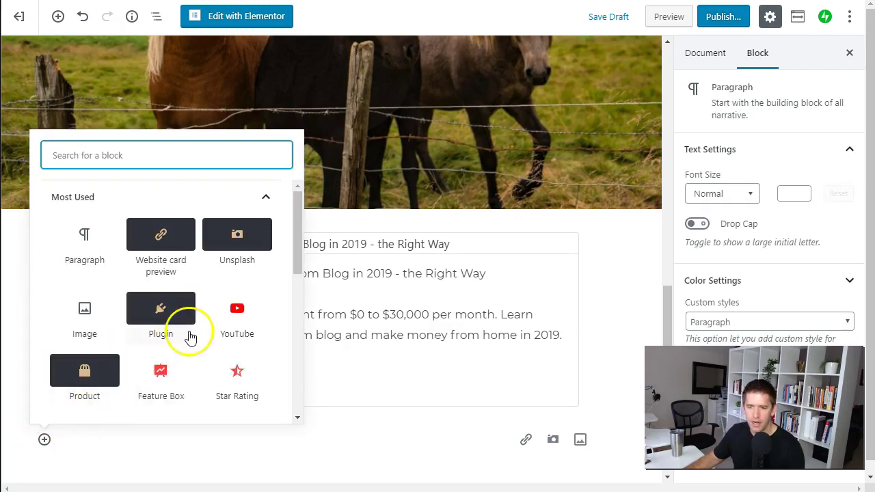
scroll(190, 333, "down", 5)
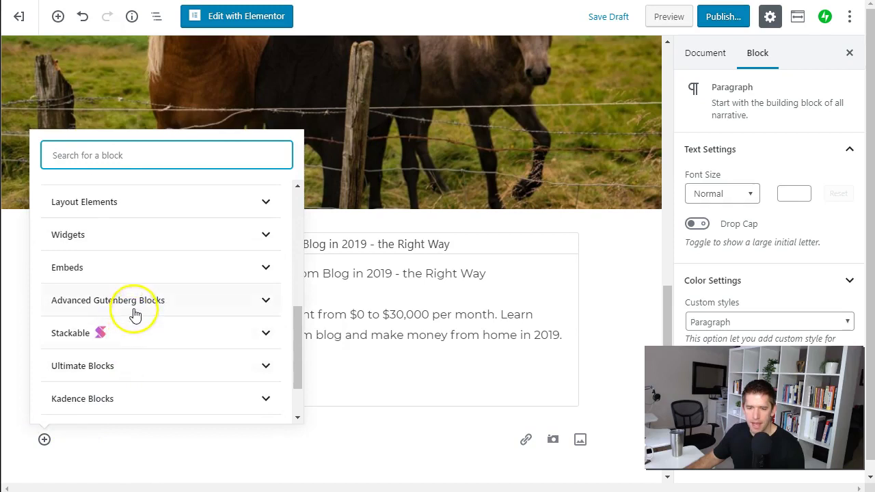
left_click(134, 311)
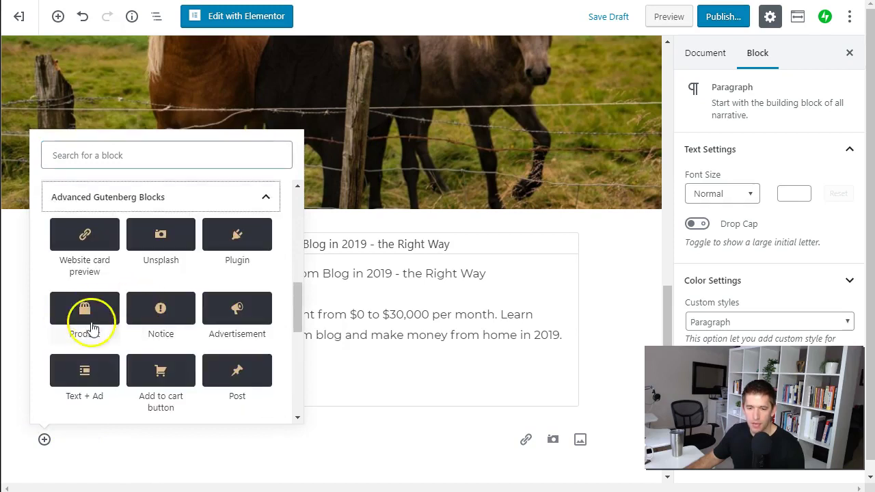
left_click(99, 322)
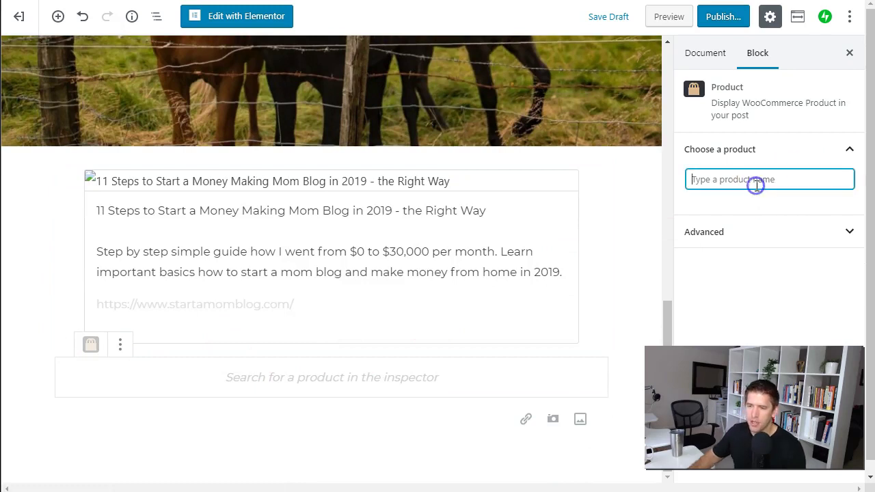
type("gutenberg hero")
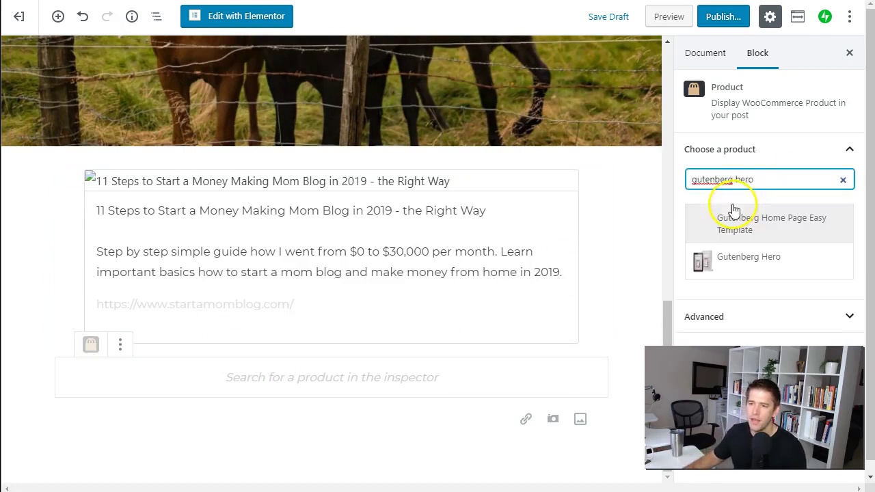
left_click(733, 226)
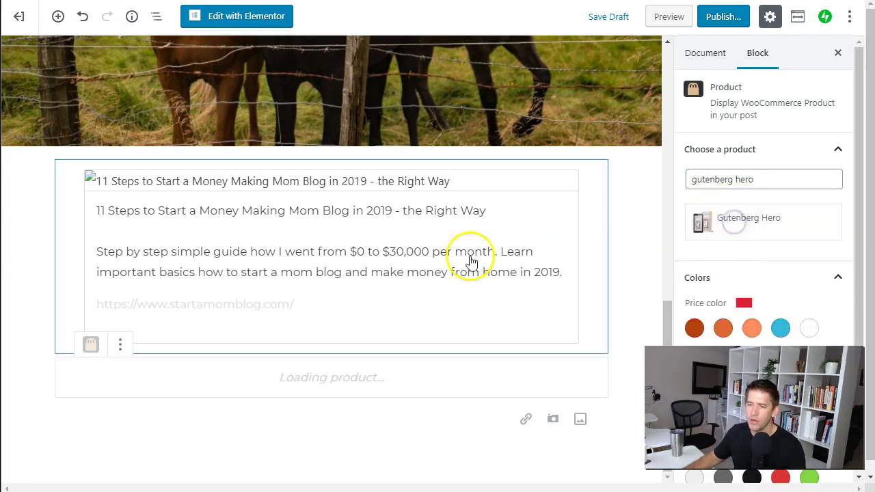
scroll(251, 432, "down", 2)
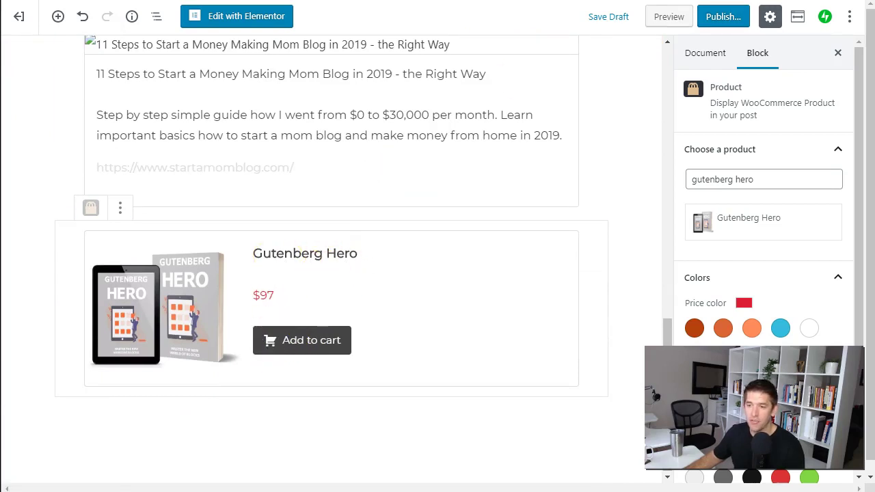
left_click(604, 21)
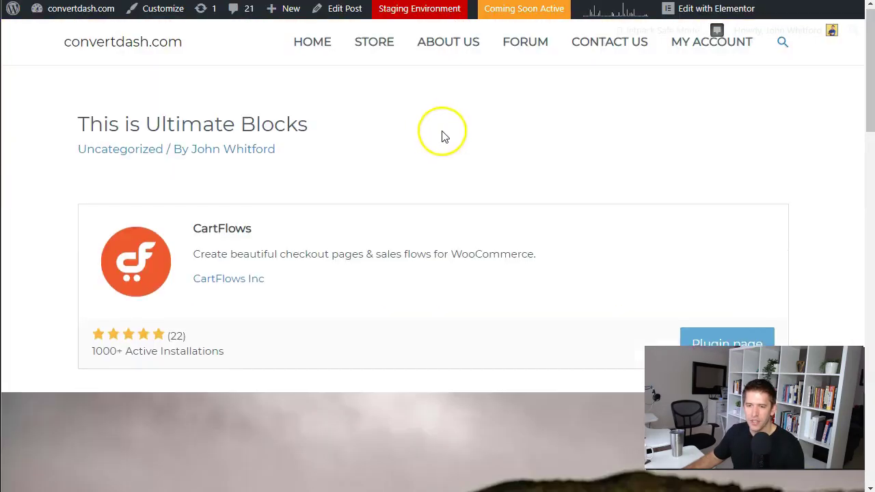
scroll(383, 123, "down", 5)
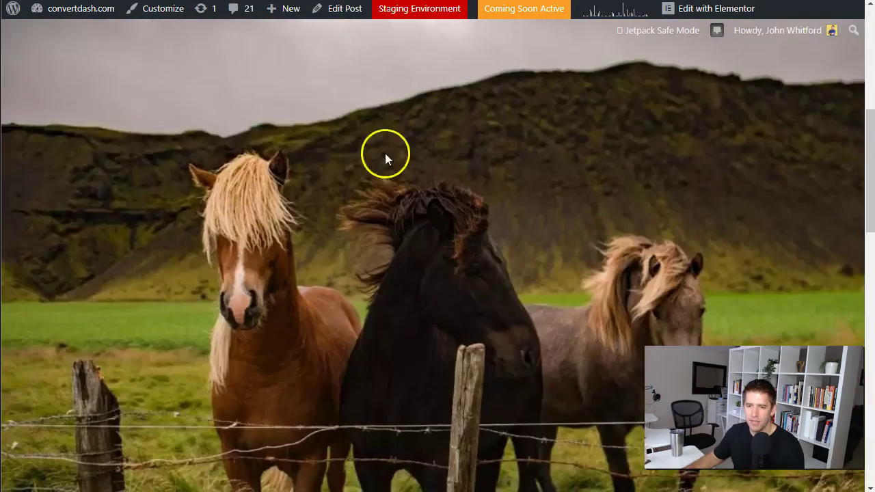
scroll(342, 177, "down", 4)
scroll(347, 178, "up", 3)
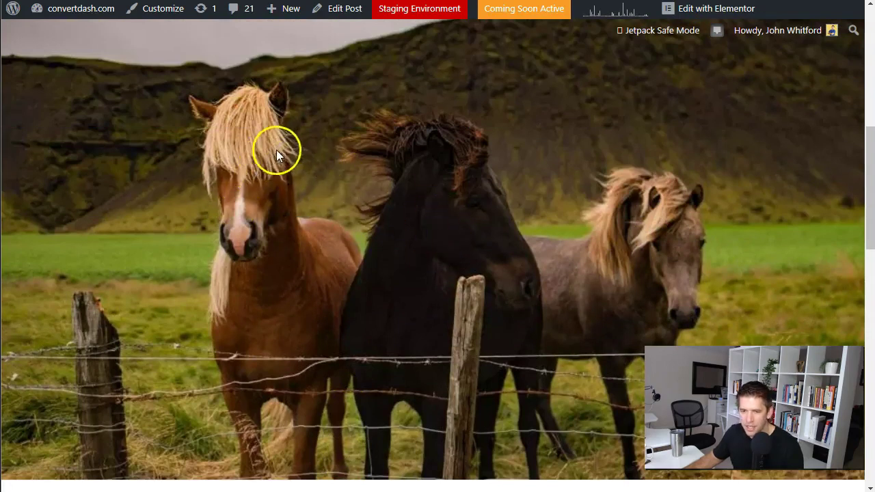
scroll(279, 196, "down", 1)
scroll(278, 196, "down", 9)
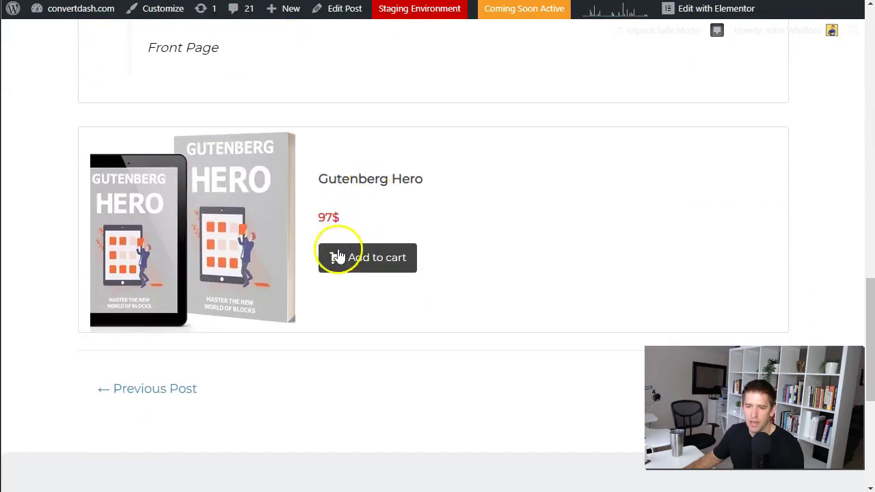
left_click(369, 266)
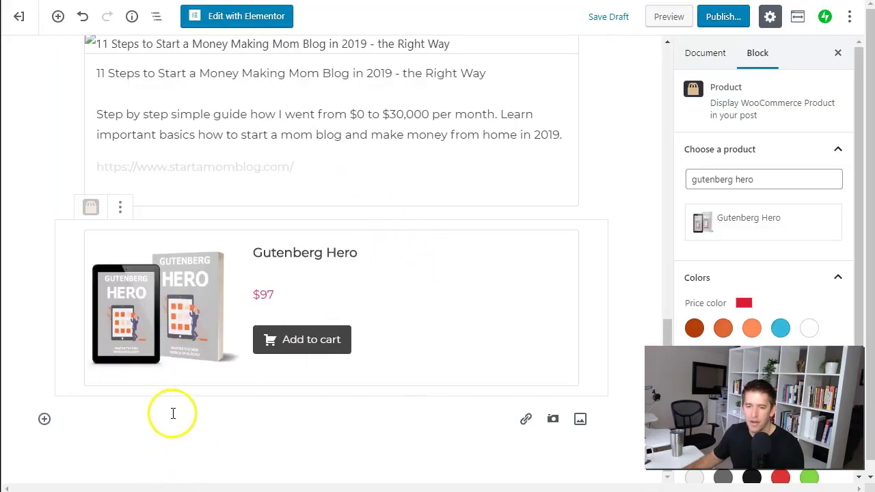
Open the block inserter below the product card and browse the Advanced Gutenberg Blocks, from Testimonial to Code.
left_click(46, 420)
scroll(157, 348, "down", 3)
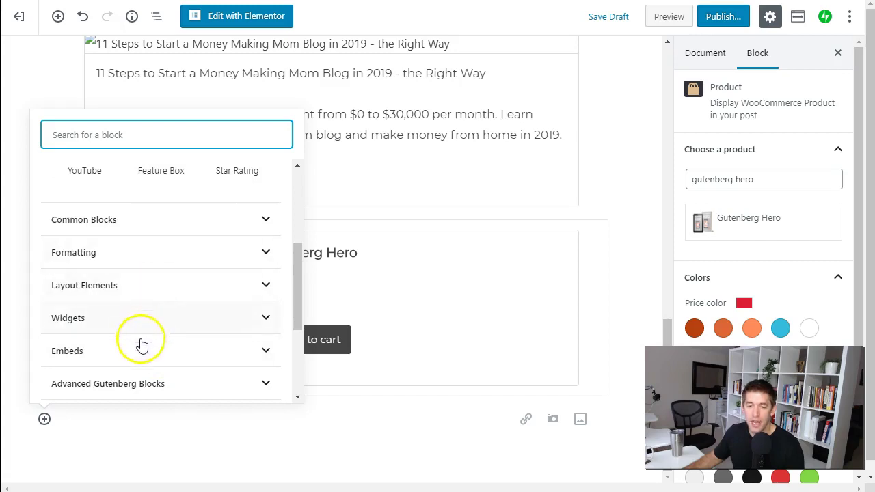
left_click(133, 384)
scroll(243, 293, "down", 2)
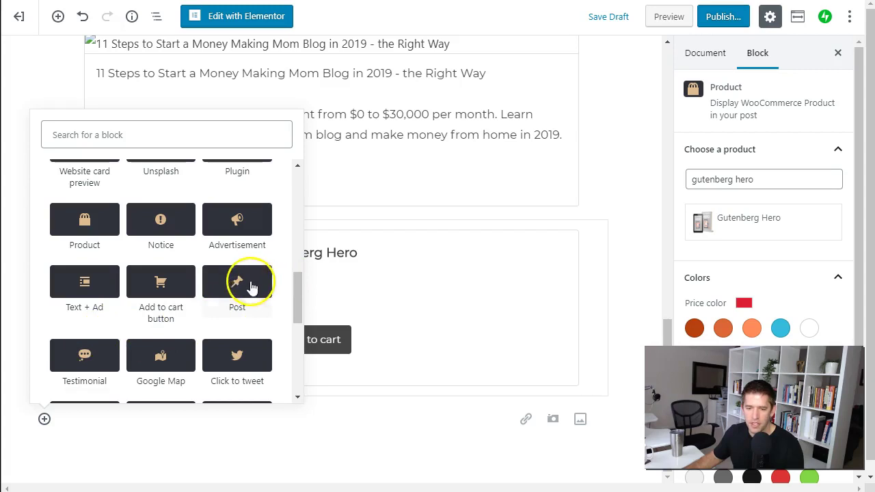
scroll(232, 291, "down", 2)
scroll(225, 301, "down", 2)
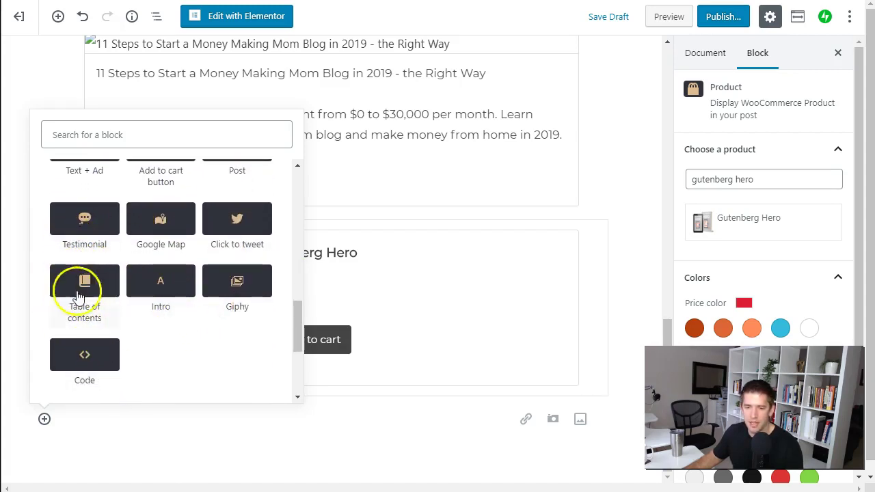
scroll(96, 321, "up", 2)
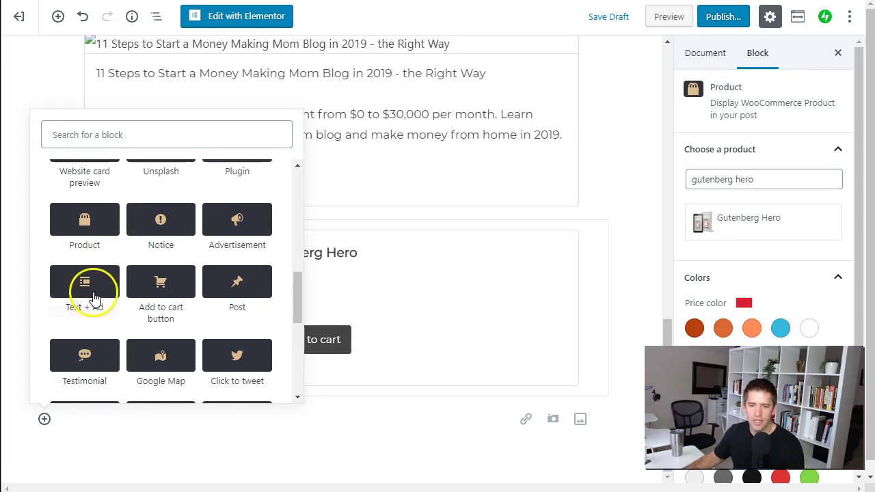
scroll(157, 273, "up", 1)
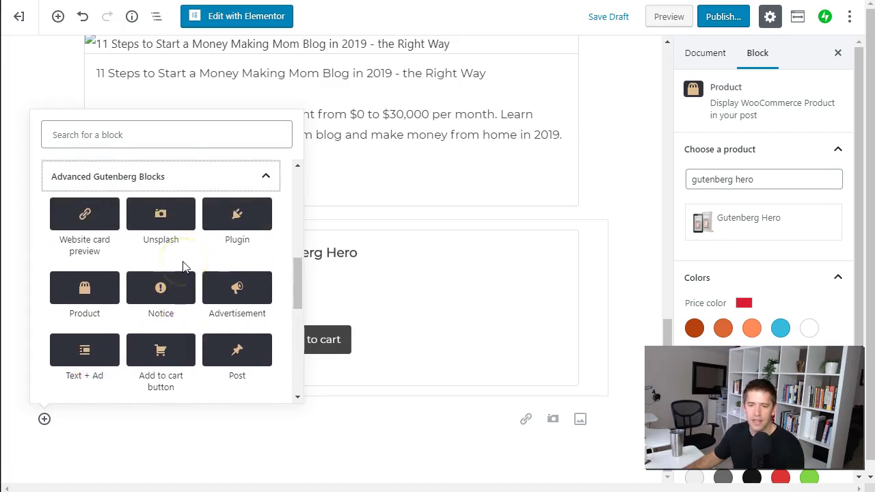